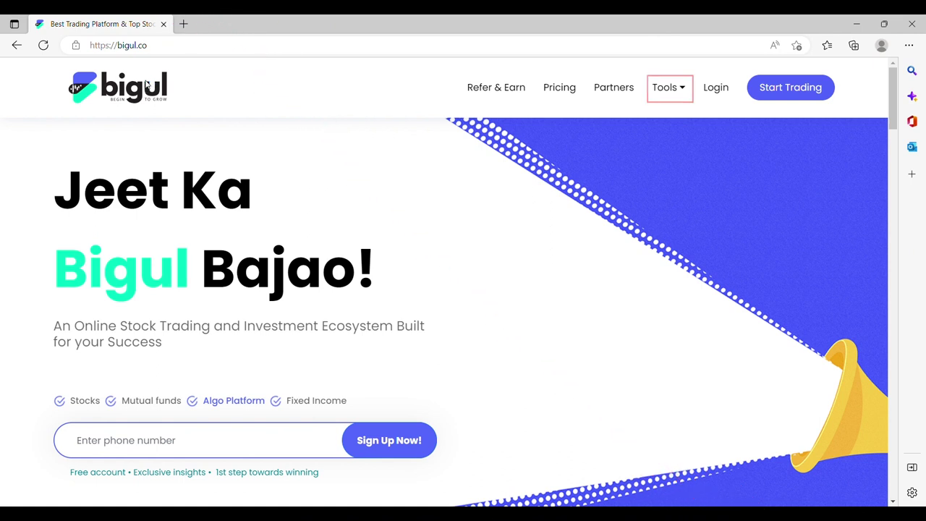
Open Modern Algos from the Bigul Marketplace and bring up its free ₹11,988/year access offer.
{"action": "left_click", "coordinate": [683, 88]}
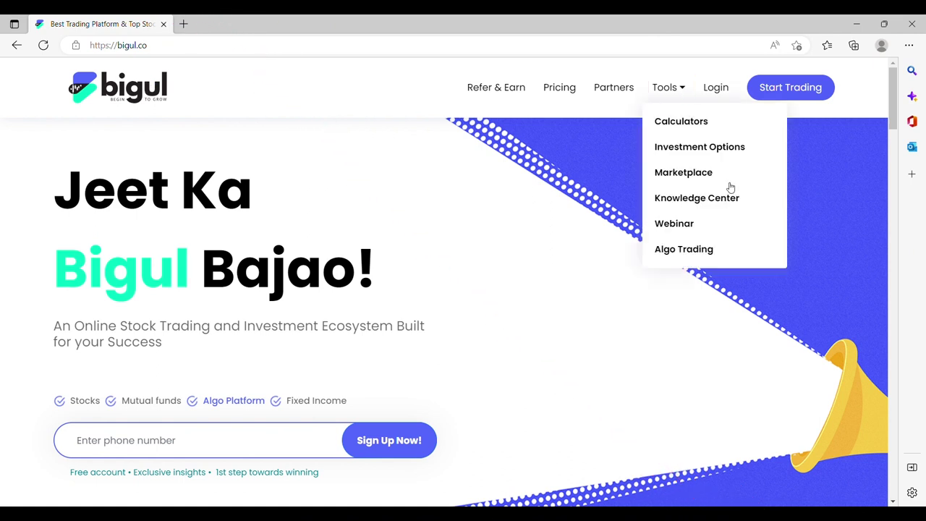
{"action": "left_click", "coordinate": [683, 173]}
{"action": "left_click", "coordinate": [455, 429]}
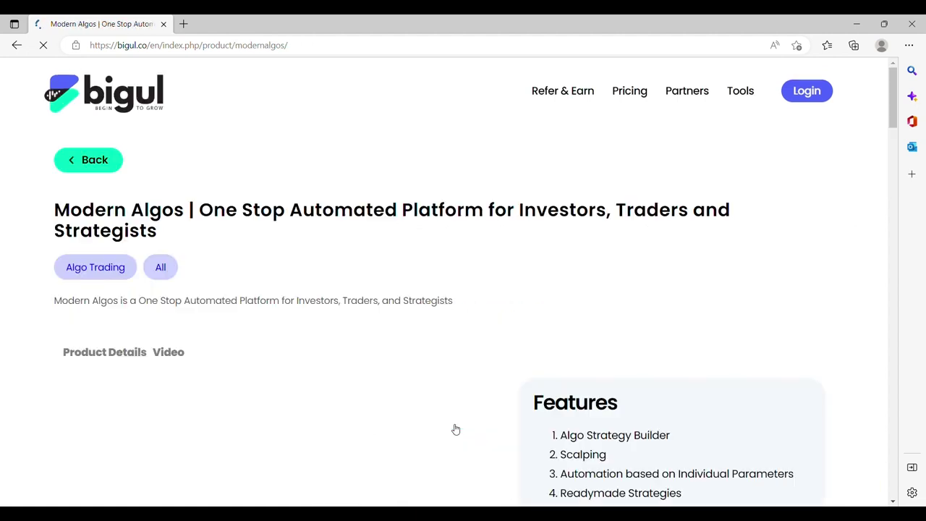
{"action": "scroll", "coordinate": [455, 429], "scroll_direction": "down", "scroll_amount": 4}
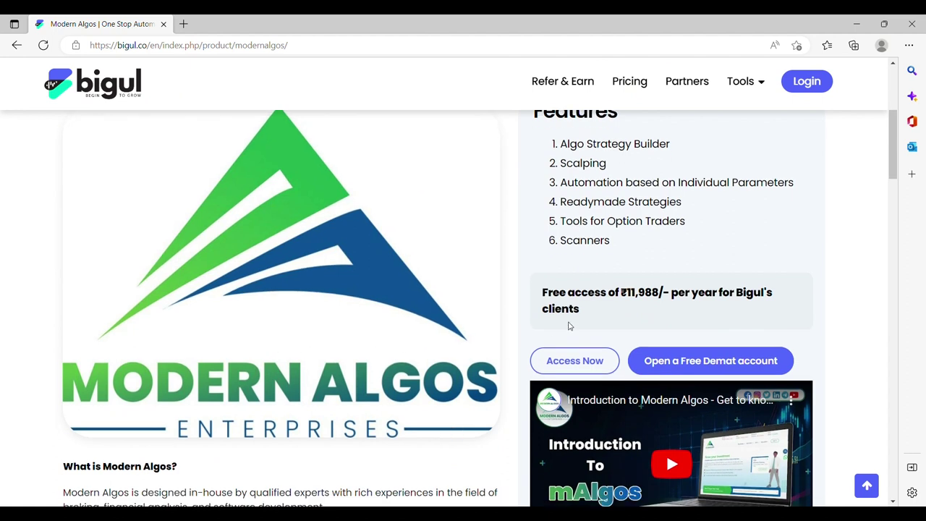
Log into Modern Algos through Access Now with the client ID, account password and OTP.
{"action": "left_click", "coordinate": [576, 362]}
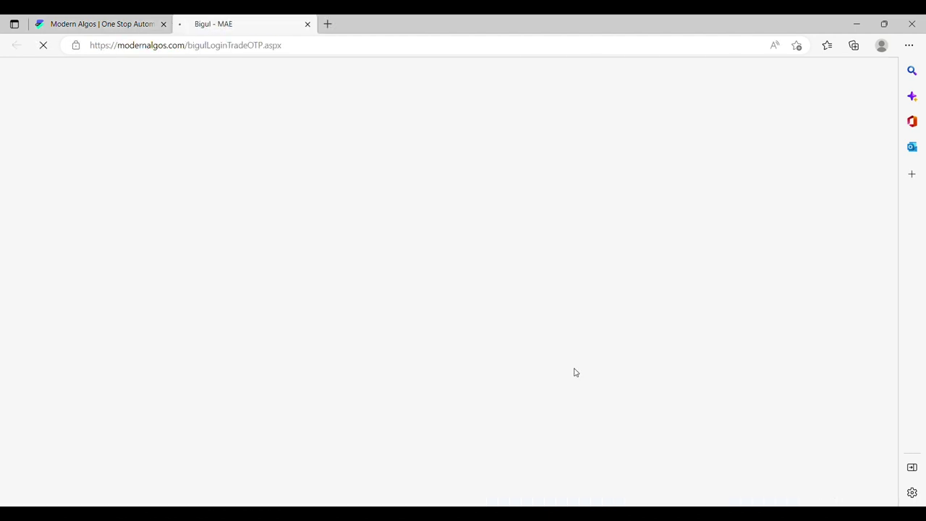
{"action": "left_click", "coordinate": [252, 237]}
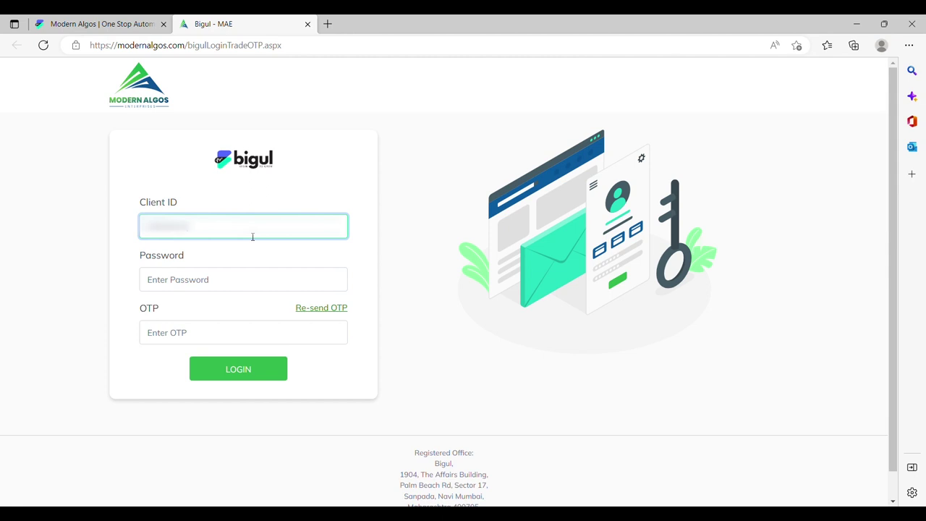
{"action": "left_click", "coordinate": [228, 278]}
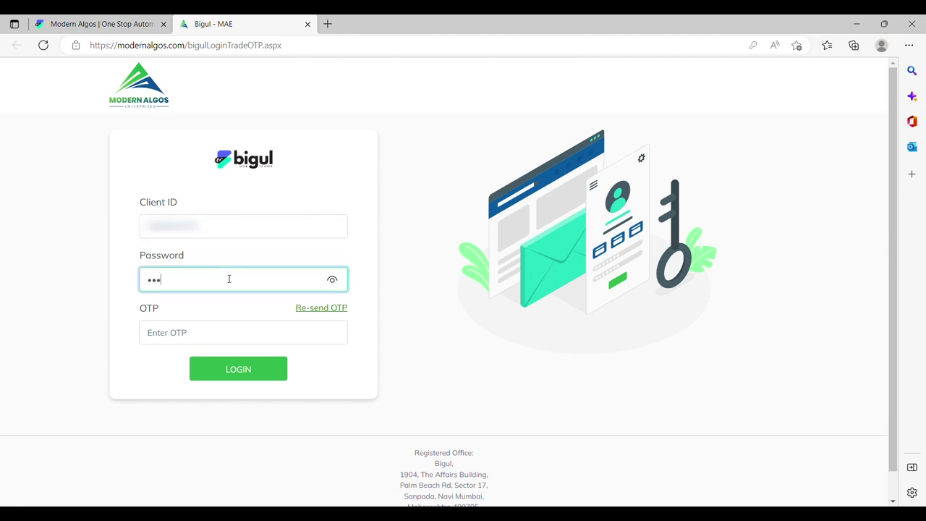
{"action": "key", "text": "Tab"}
{"action": "left_click", "coordinate": [239, 378]}
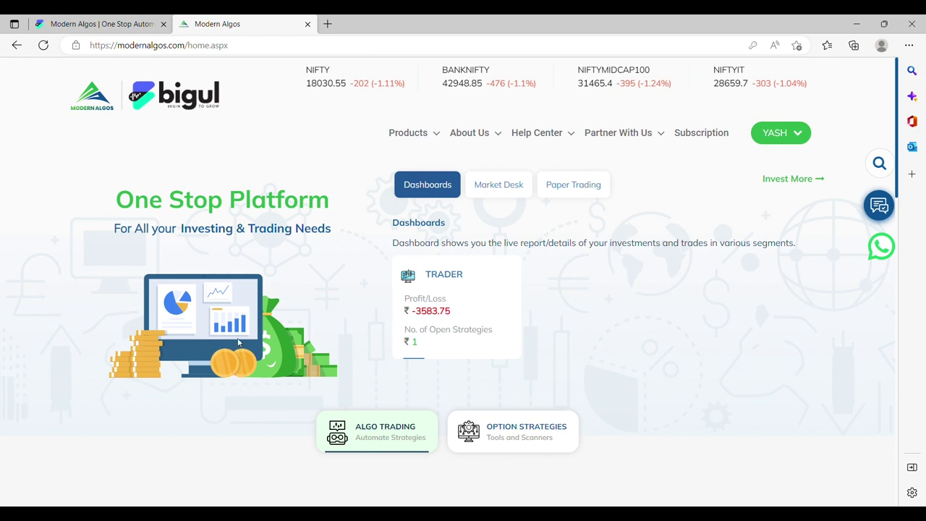
Open the Algo Strategy Builder under Products > Algo Trading.
{"action": "left_click", "coordinate": [410, 136]}
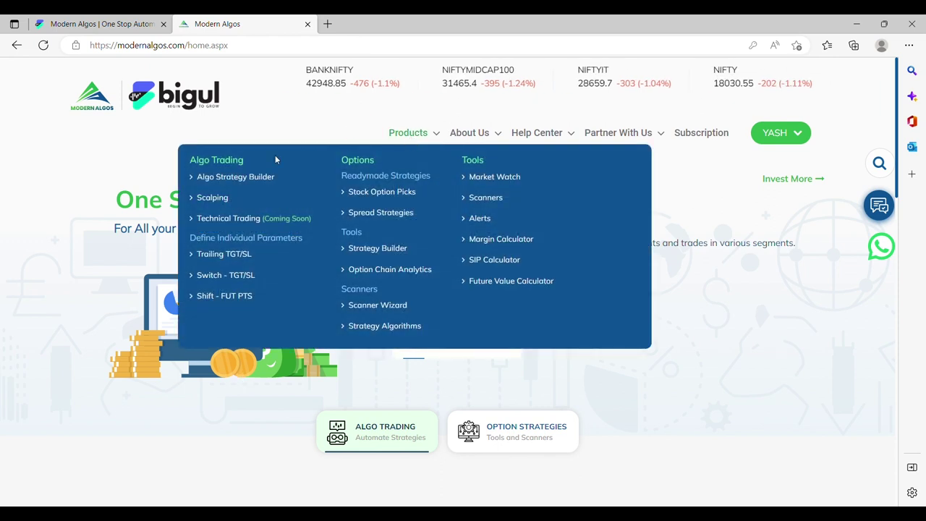
{"action": "left_click", "coordinate": [411, 132]}
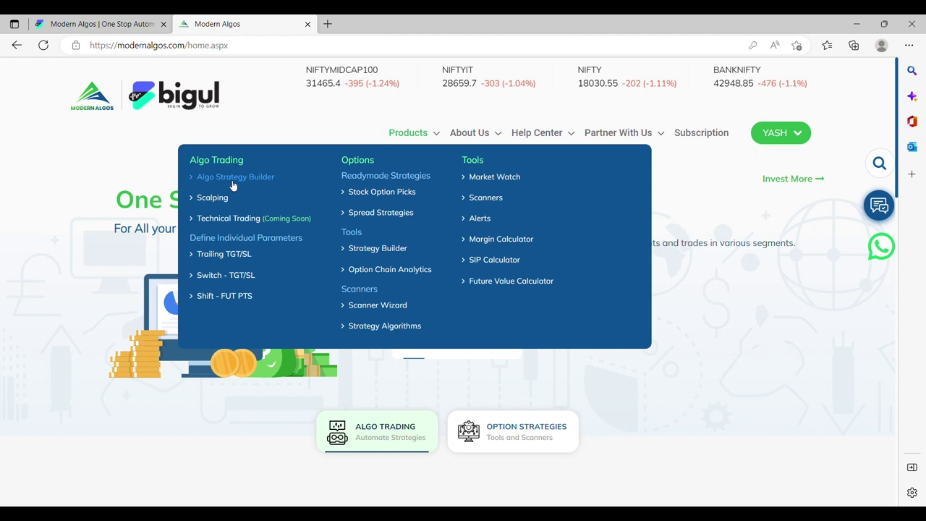
{"action": "left_click", "coordinate": [232, 186]}
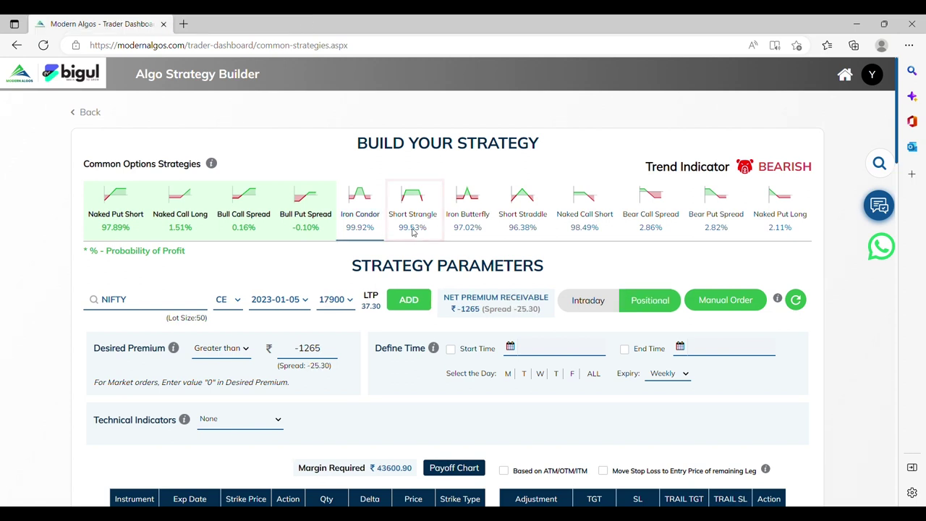
Load the Short Strangle preset, selling NIFTY 18100 CE and 17700 PE.
{"action": "left_click", "coordinate": [413, 230]}
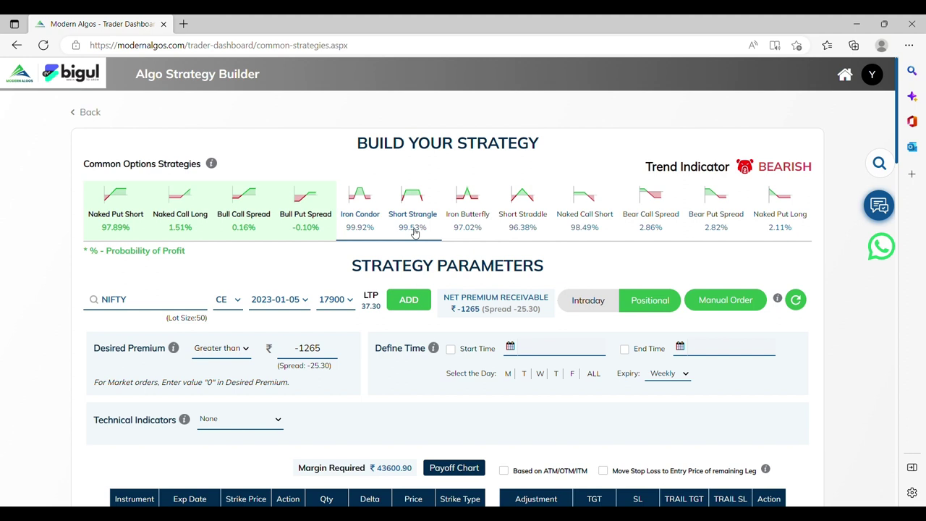
{"action": "left_click", "coordinate": [415, 231]}
{"action": "scroll", "coordinate": [414, 231], "scroll_direction": "down", "scroll_amount": 1}
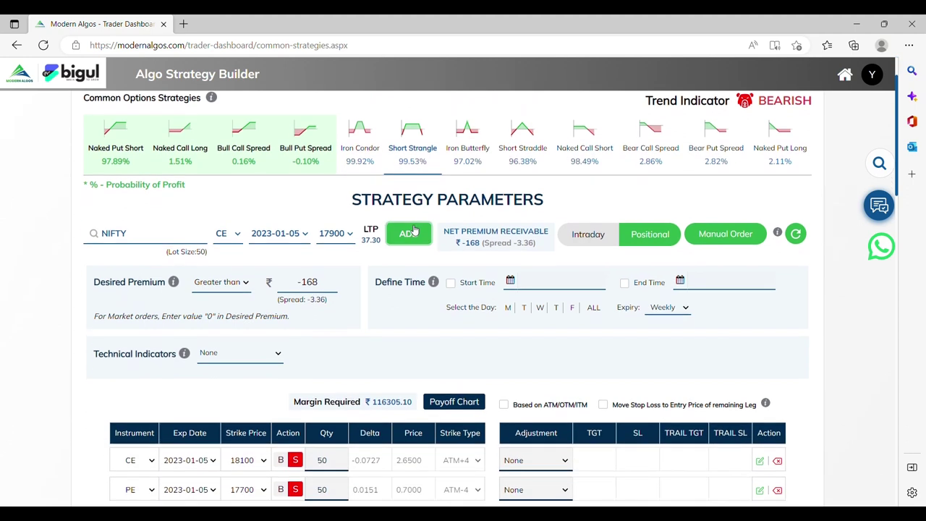
Switch the Short Strangle to Positional and bring Order and Trade Parameters into view.
{"action": "scroll", "coordinate": [408, 260], "scroll_direction": "down", "scroll_amount": 1}
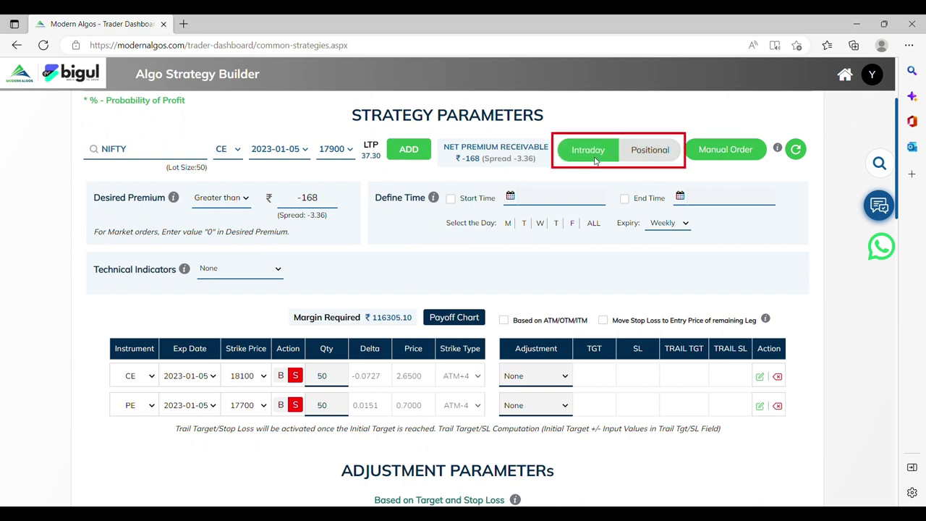
{"action": "left_click", "coordinate": [649, 155]}
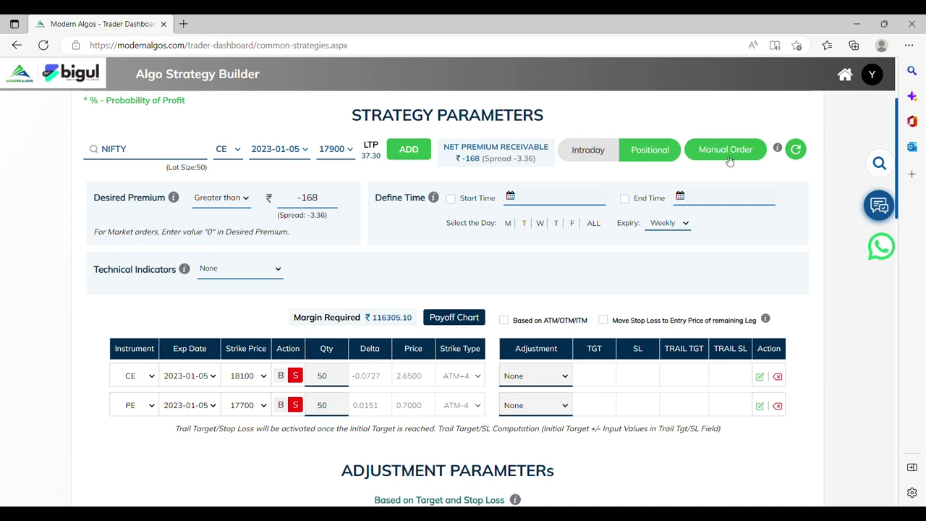
{"action": "scroll", "coordinate": [447, 355], "scroll_direction": "down", "scroll_amount": 6}
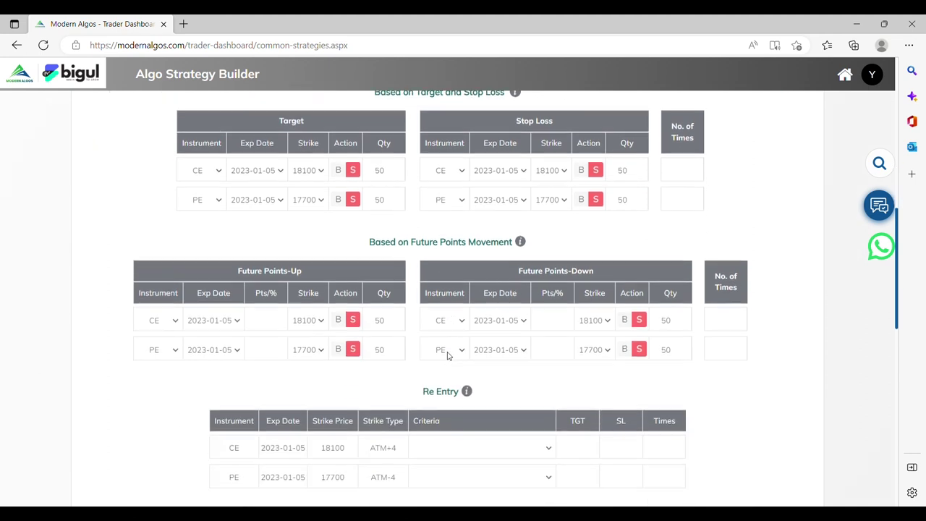
{"action": "scroll", "coordinate": [447, 355], "scroll_direction": "down", "scroll_amount": 5}
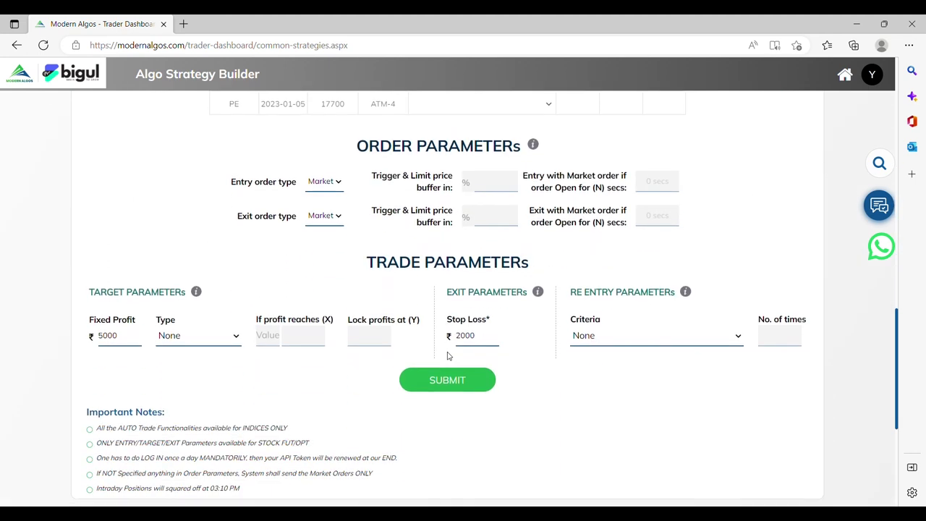
Set Fixed Profit to 1000, edit Stop Loss, and submit the strategy, confirming the saved notice.
{"action": "left_click", "coordinate": [126, 344]}
{"action": "left_click", "coordinate": [481, 341]}
{"action": "left_click", "coordinate": [450, 389]}
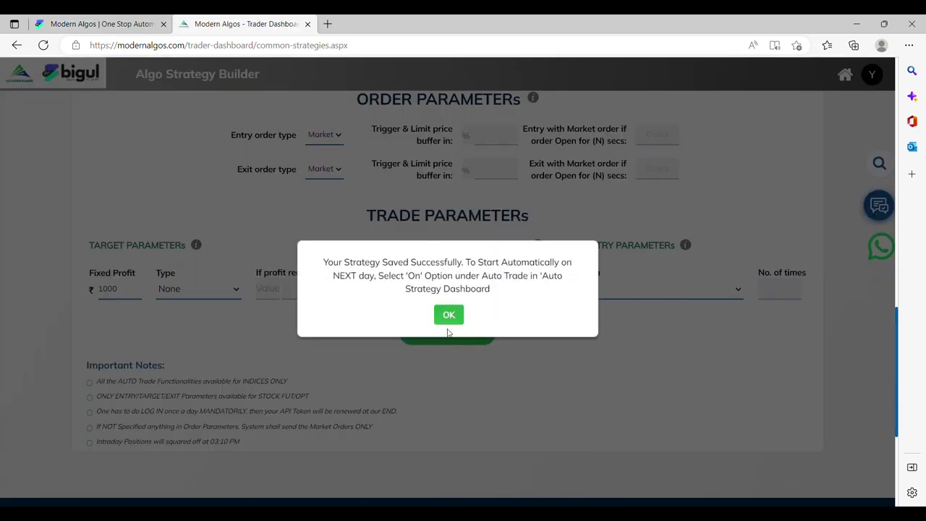
{"action": "left_click", "coordinate": [450, 316]}
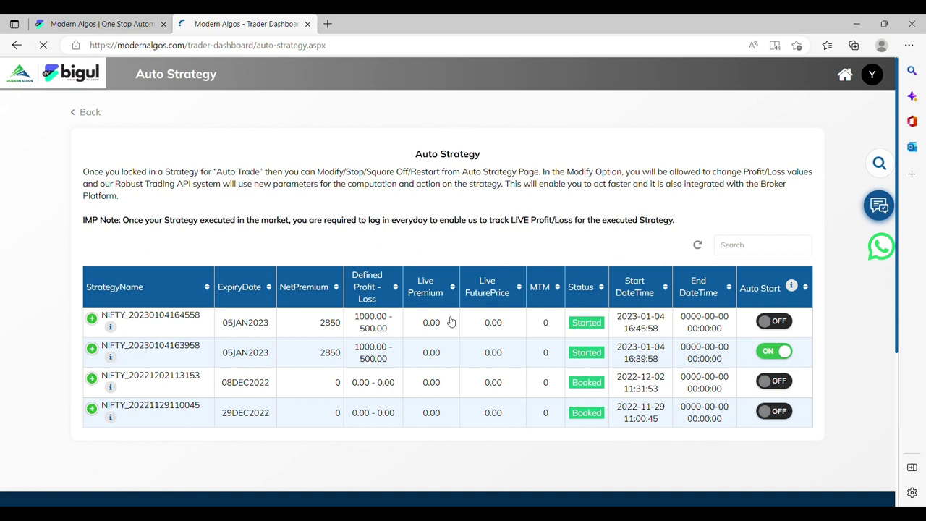
{"action": "left_click", "coordinate": [780, 327]}
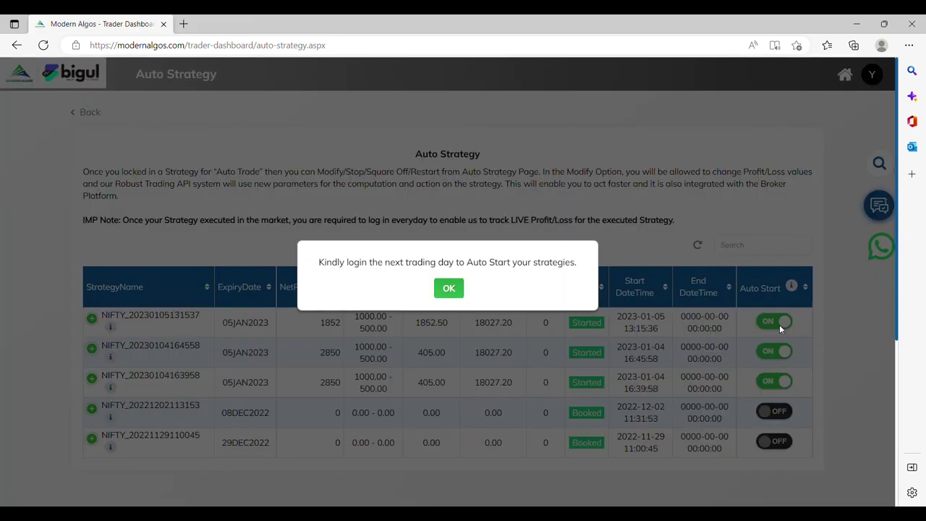
{"action": "left_click", "coordinate": [454, 297]}
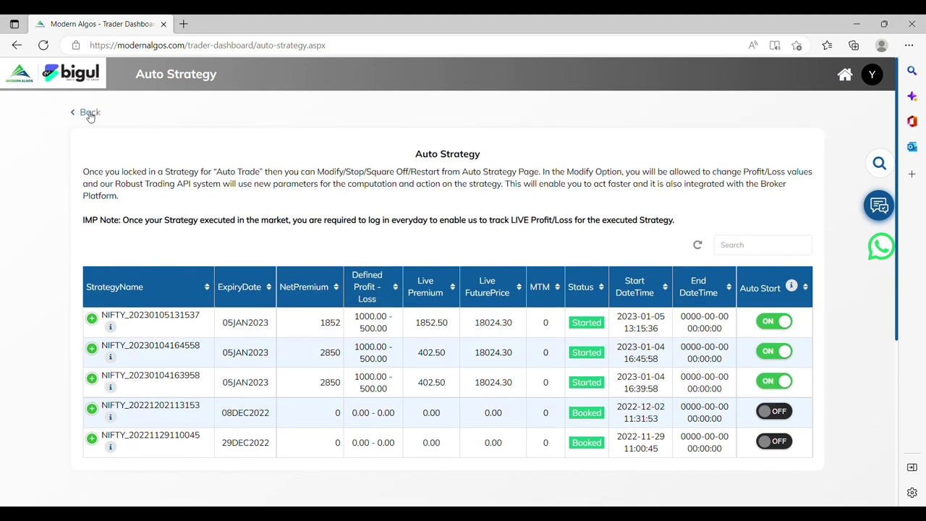
{"action": "left_click", "coordinate": [89, 113]}
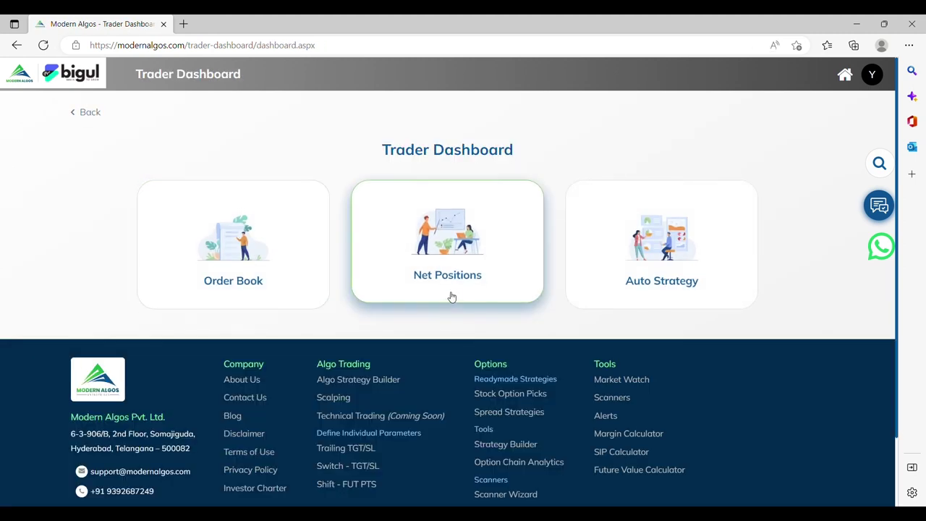
Check the filled NIFTY order and the Options net positions, then open the Auto Strategy list.
{"action": "left_click", "coordinate": [235, 298]}
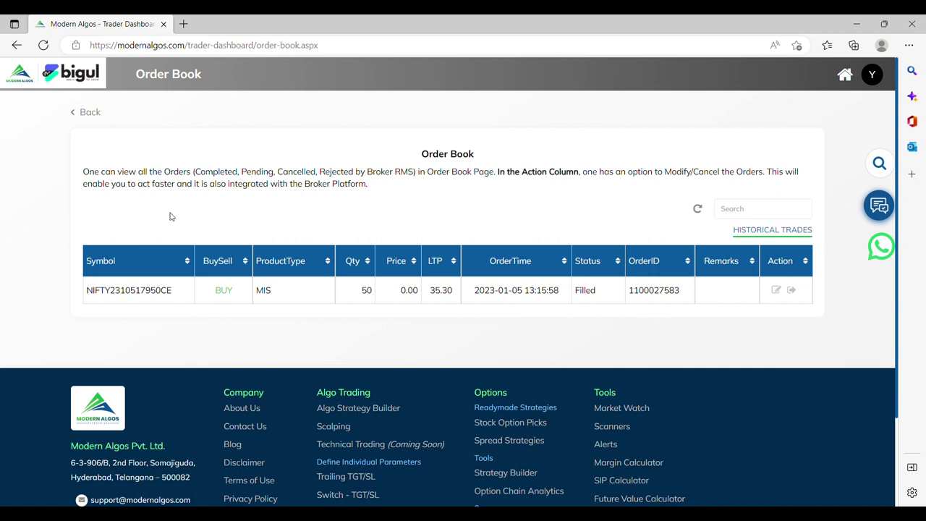
{"action": "left_click", "coordinate": [87, 114]}
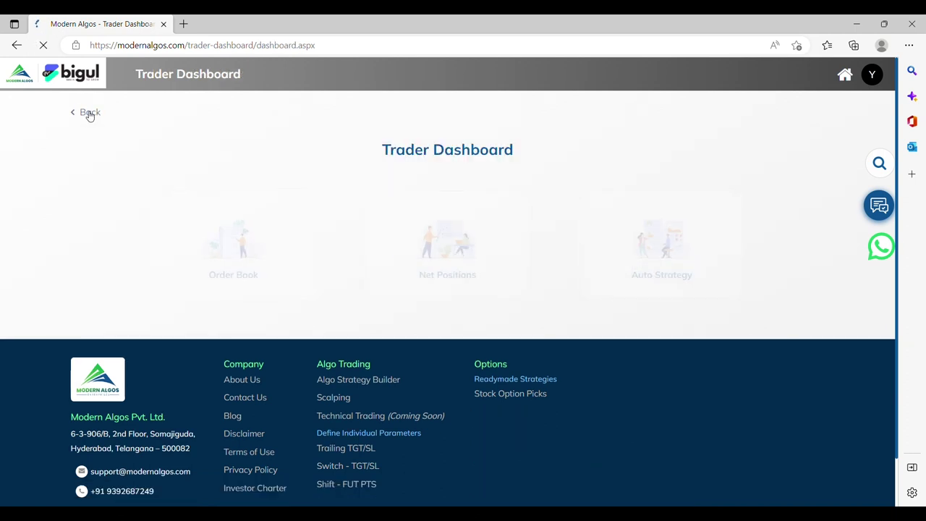
{"action": "left_click", "coordinate": [449, 295]}
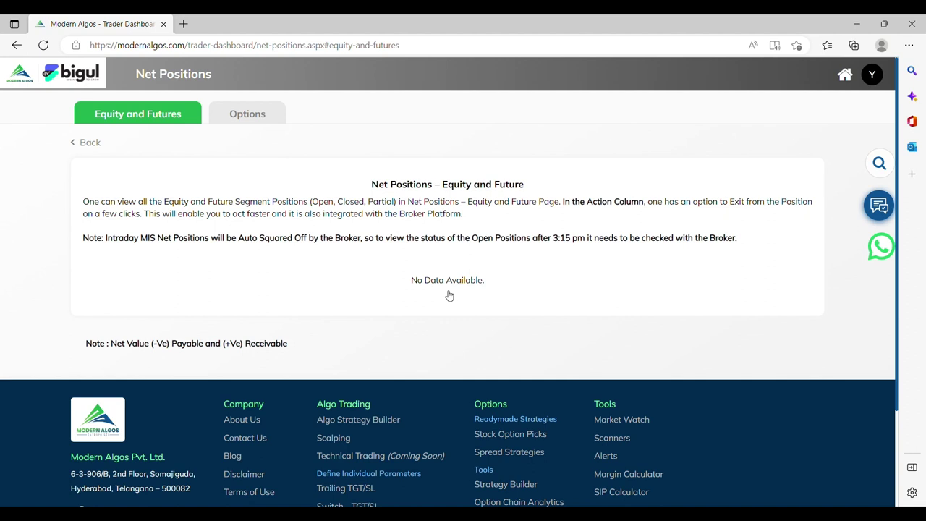
{"action": "left_click", "coordinate": [246, 118]}
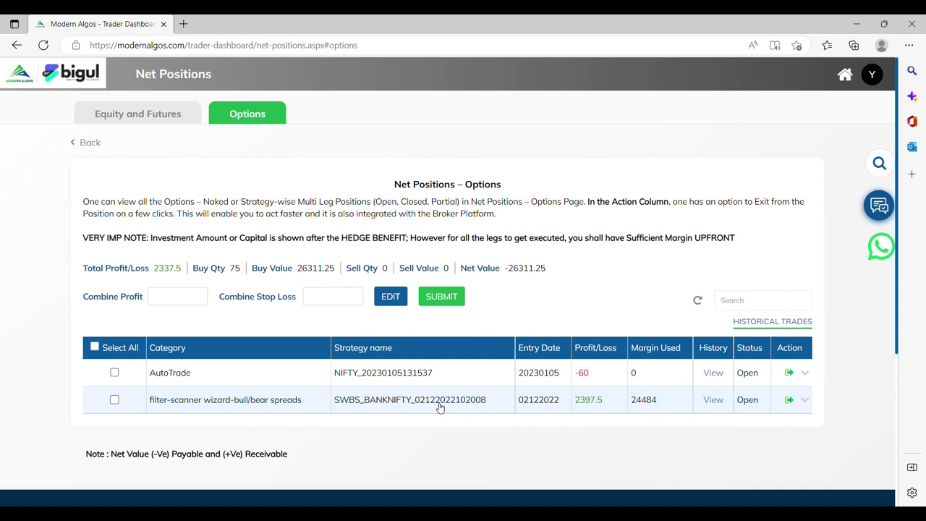
{"action": "left_click", "coordinate": [149, 121]}
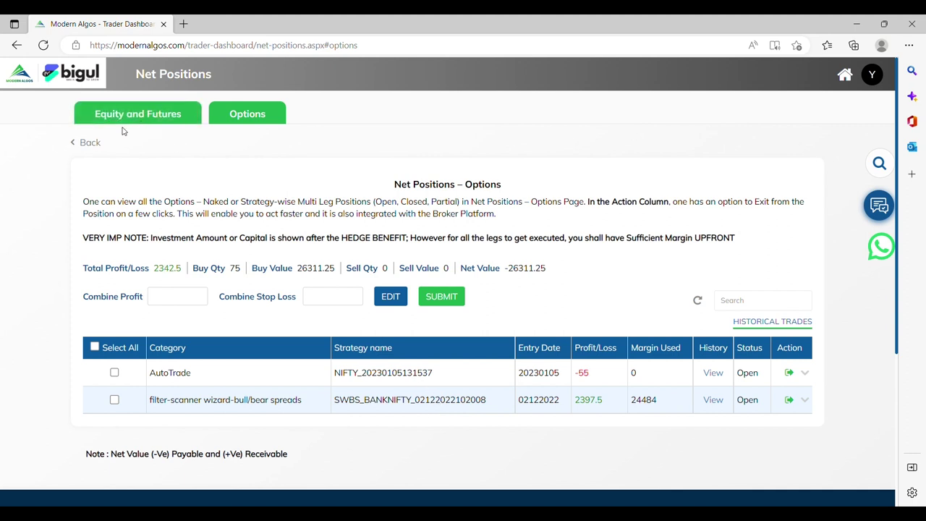
{"action": "left_click", "coordinate": [92, 144]}
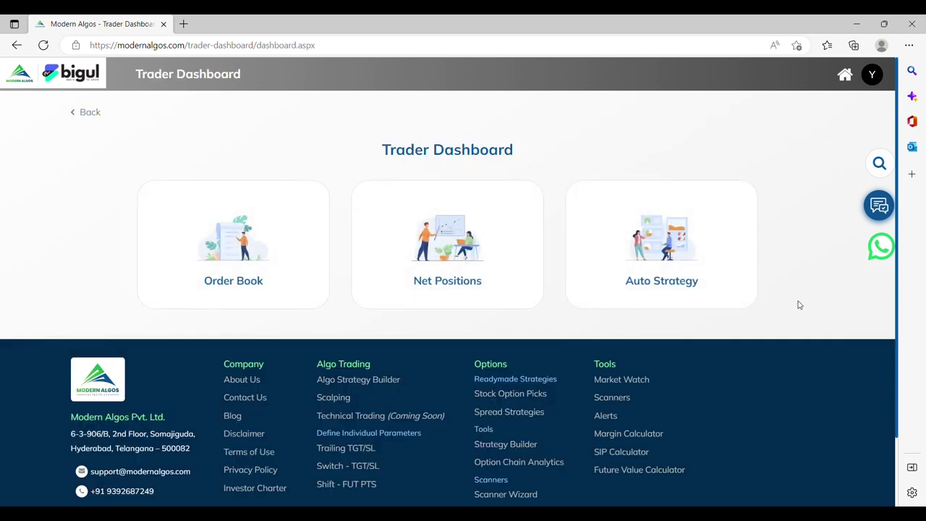
{"action": "left_click", "coordinate": [666, 294]}
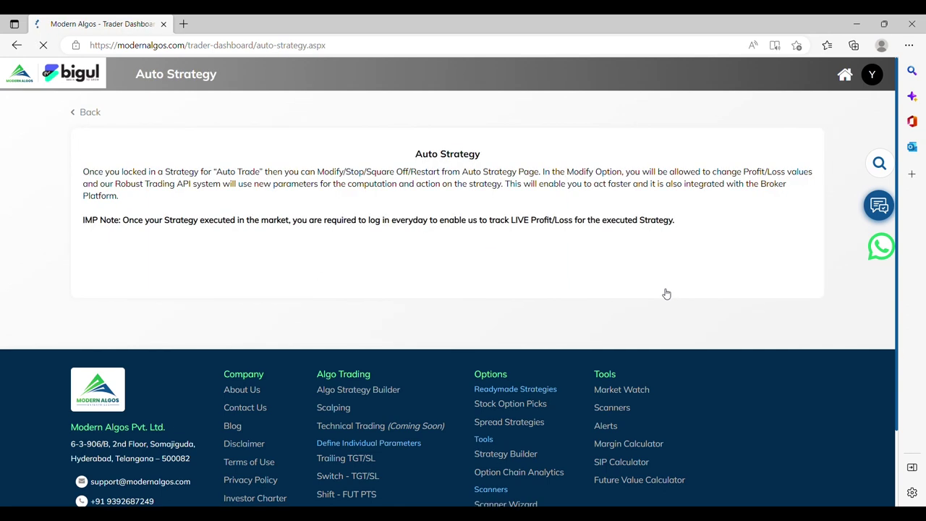